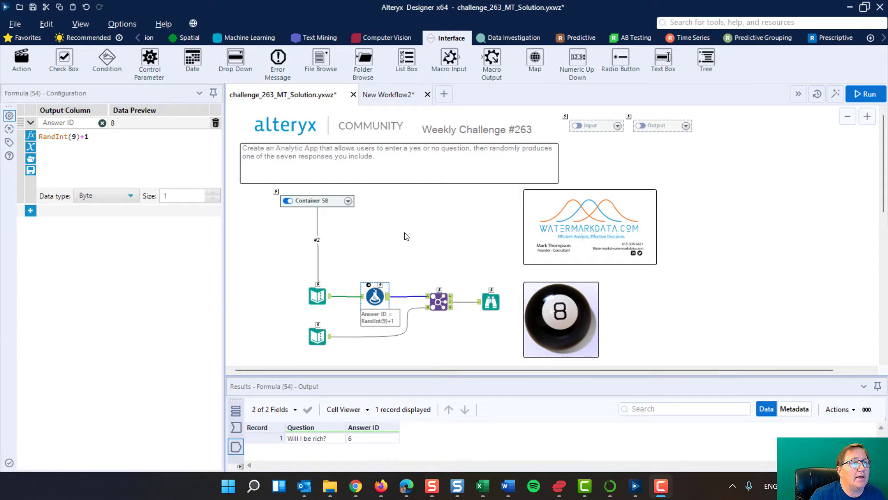
Examine the data in the two Text Input tools, one holding the question and the other the numbered answers.
{"action": "scroll", "coordinate": [417, 249], "scroll_direction": "down", "scroll_amount": 1}
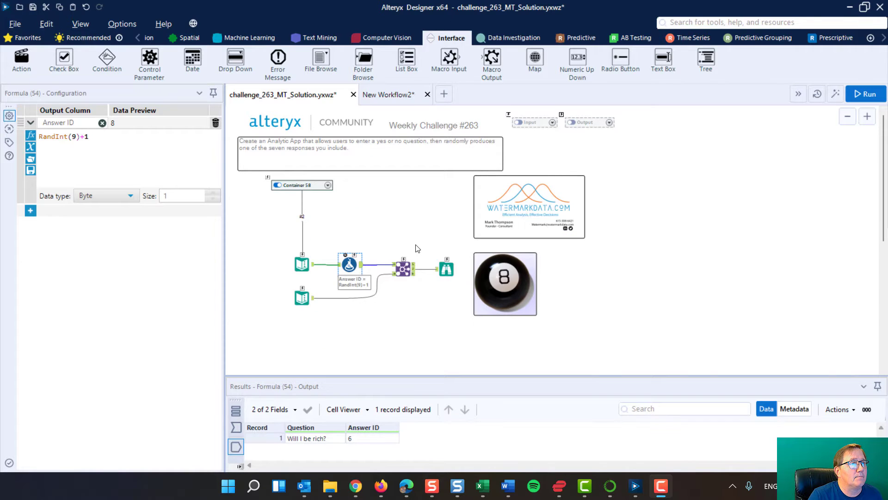
{"action": "scroll", "coordinate": [416, 249], "scroll_direction": "up", "scroll_amount": 1}
{"action": "scroll", "coordinate": [418, 249], "scroll_direction": "up", "scroll_amount": 1}
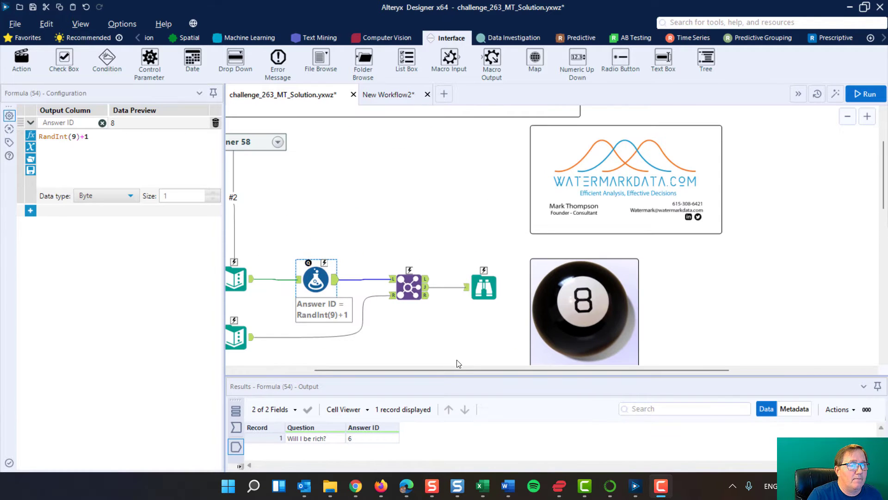
{"action": "left_click_drag", "start_coordinate": [440, 371], "coordinate": [394, 373]}
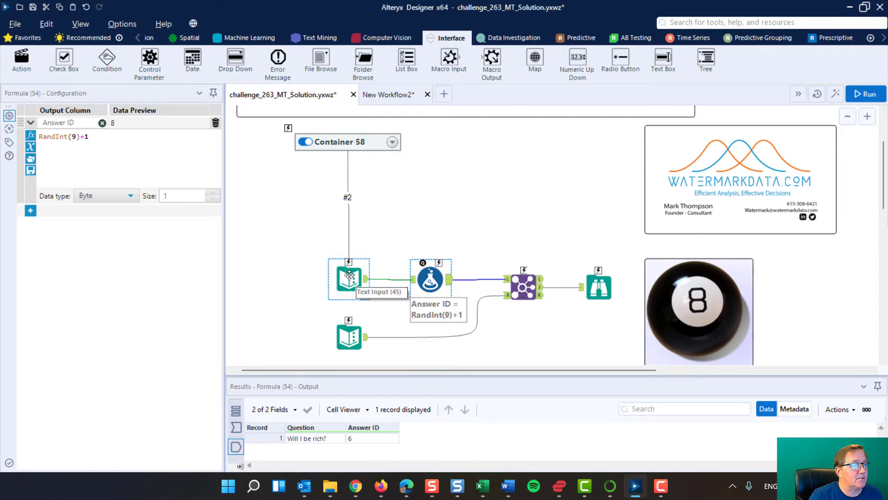
{"action": "left_click", "coordinate": [349, 275]}
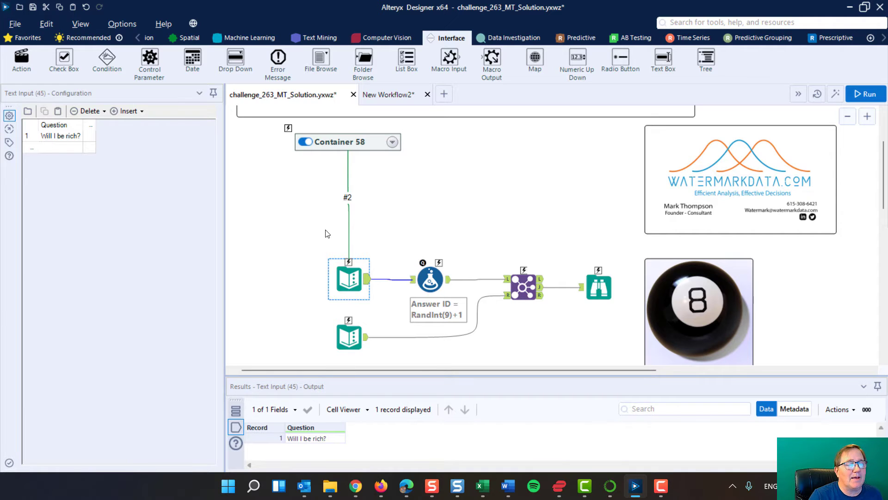
{"action": "left_click", "coordinate": [350, 337]}
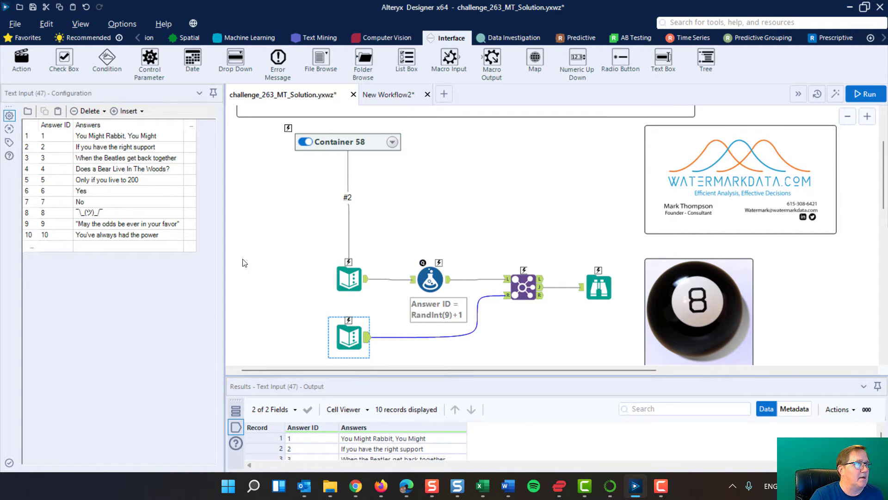
{"action": "left_click", "coordinate": [345, 278]}
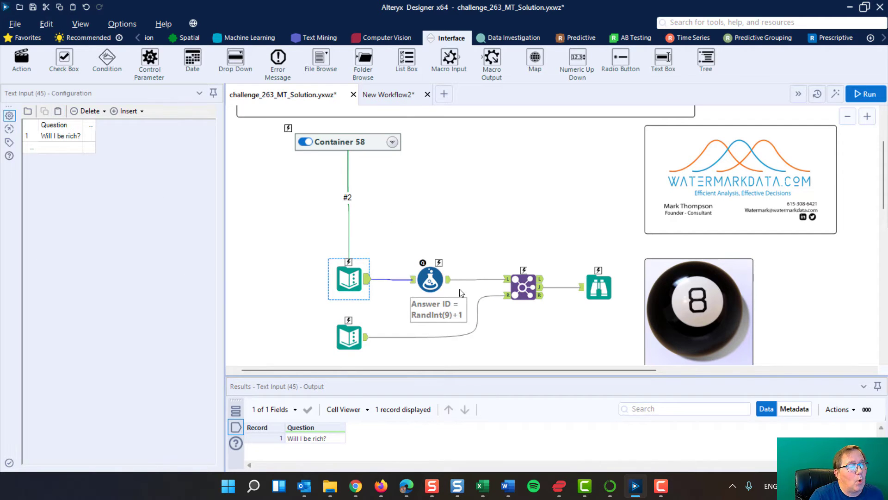
Examine the Formula tool's Answer ID expression, RandInt(9)+1, part by part against the Text Input tool's list of answers.
{"action": "left_click", "coordinate": [433, 276]}
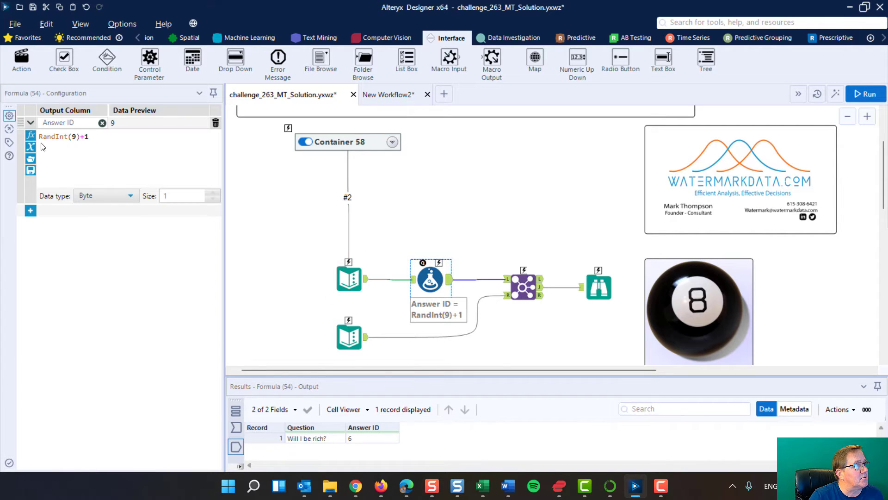
{"action": "left_click_drag", "start_coordinate": [40, 137], "coordinate": [62, 139]}
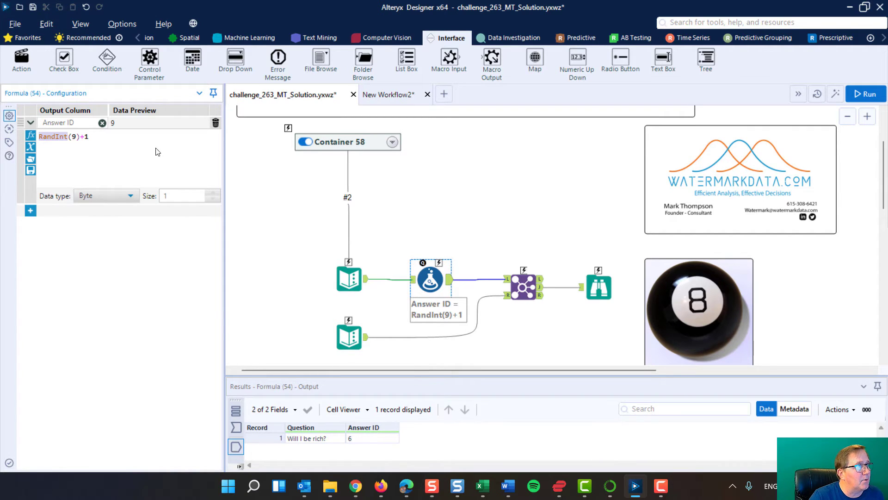
{"action": "double_click", "coordinate": [74, 136]}
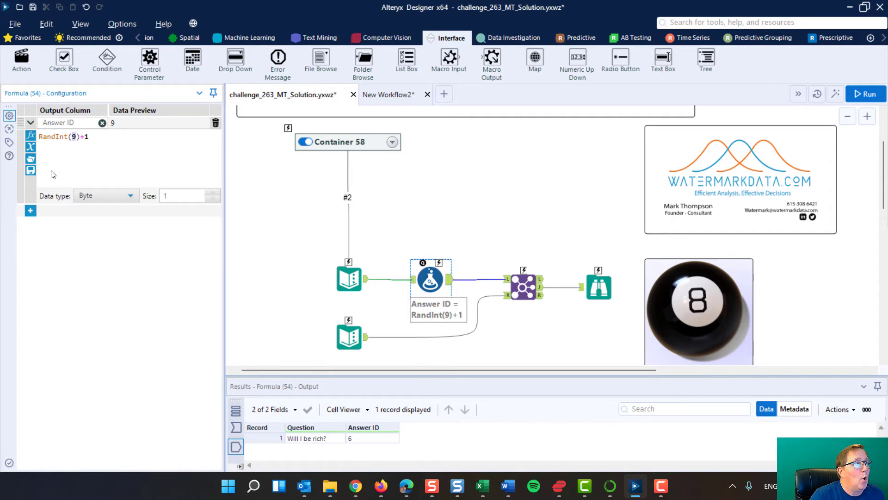
{"action": "left_click", "coordinate": [350, 337]}
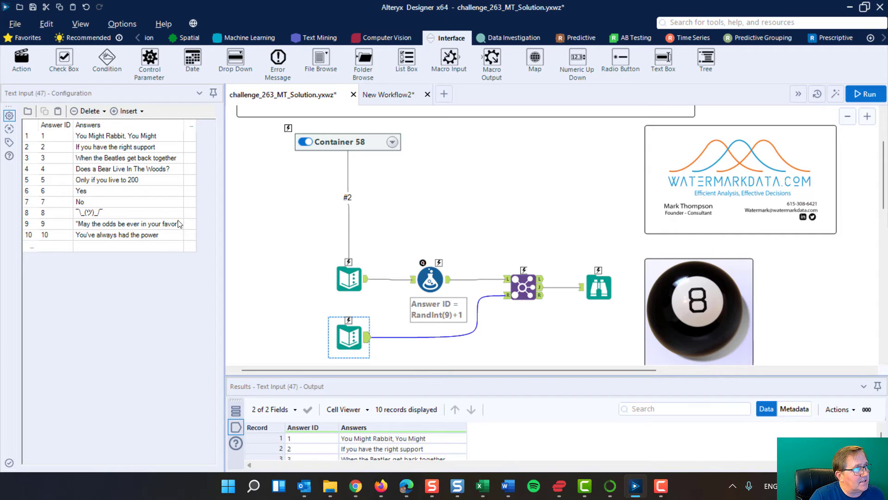
{"action": "left_click", "coordinate": [434, 274]}
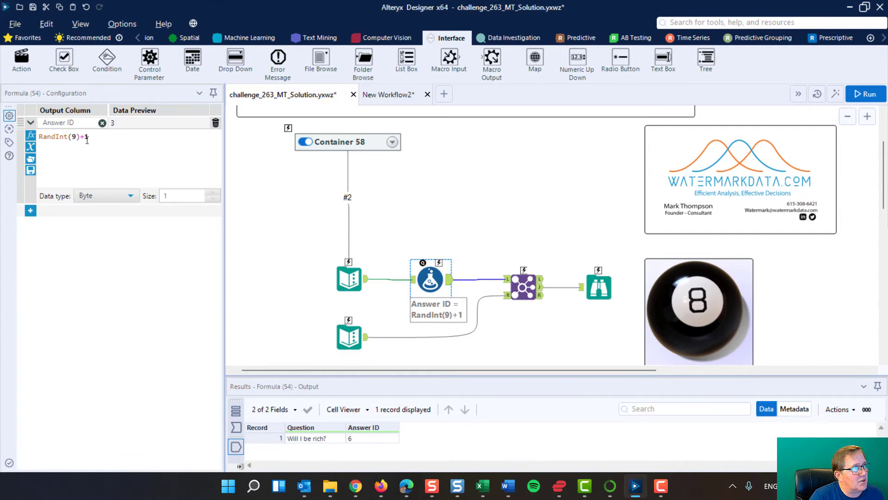
{"action": "left_click_drag", "start_coordinate": [81, 137], "coordinate": [85, 137]}
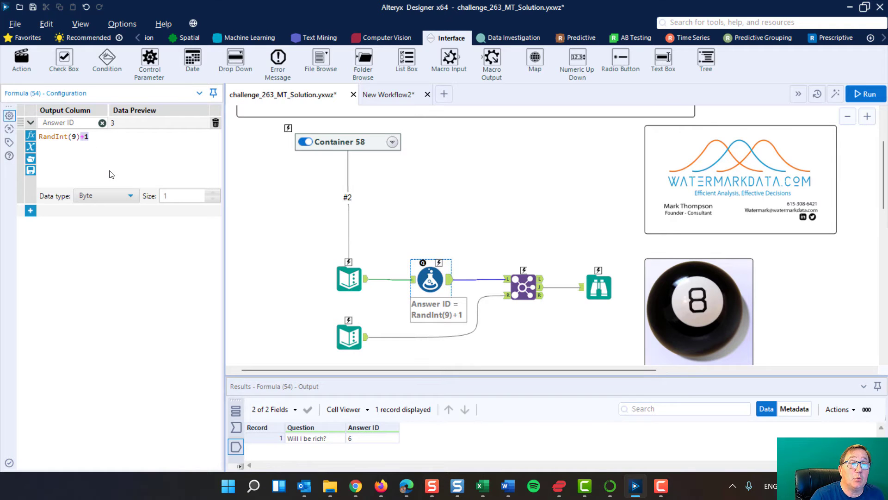
{"action": "left_click", "coordinate": [449, 283]}
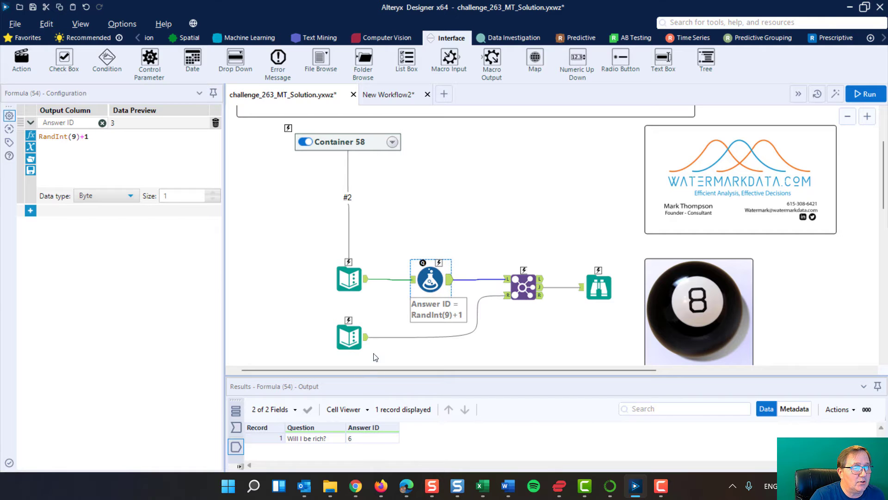
Run the workflow three times to check the random Answer ID produced by the Formula tool.
{"action": "left_click", "coordinate": [862, 92]}
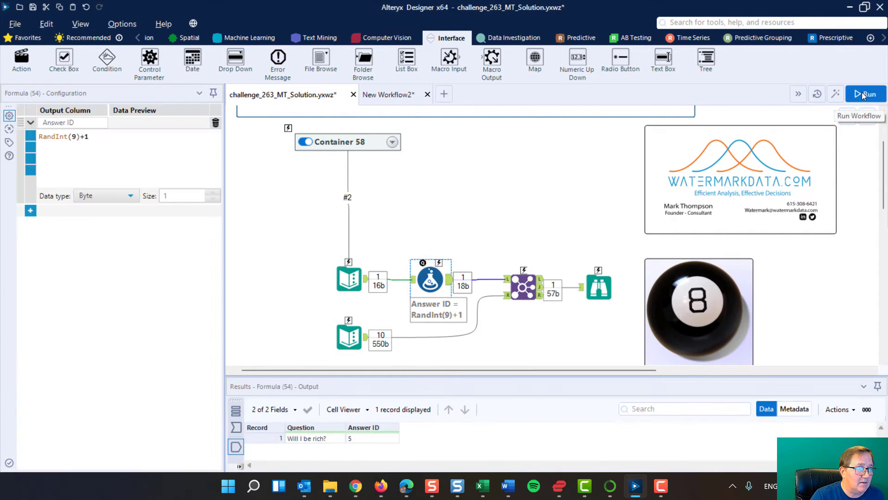
{"action": "left_click", "coordinate": [862, 92]}
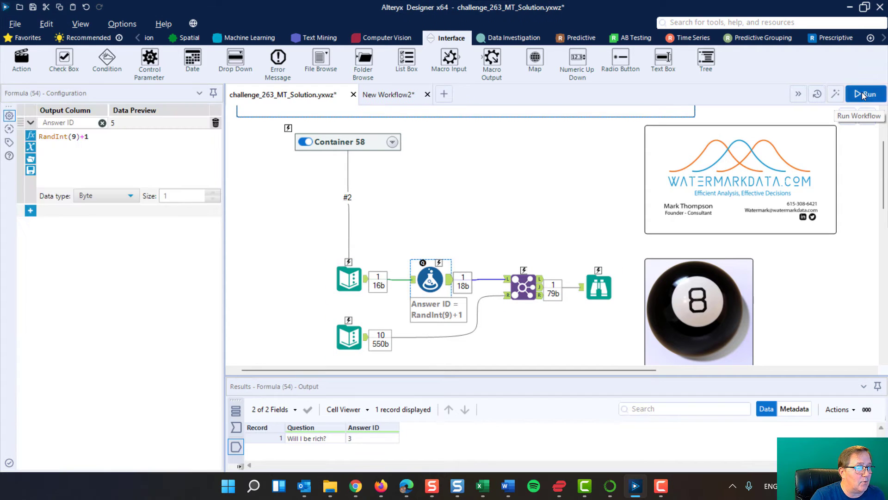
{"action": "left_click", "coordinate": [862, 93]}
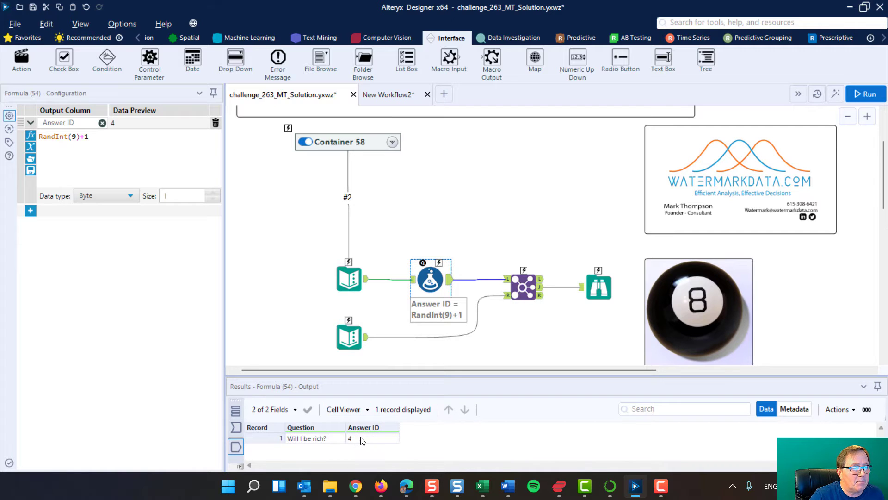
Review how the Join tool matches Answer ID with the answer list, and inspect its output in the Browse tool.
{"action": "left_click", "coordinate": [521, 288]}
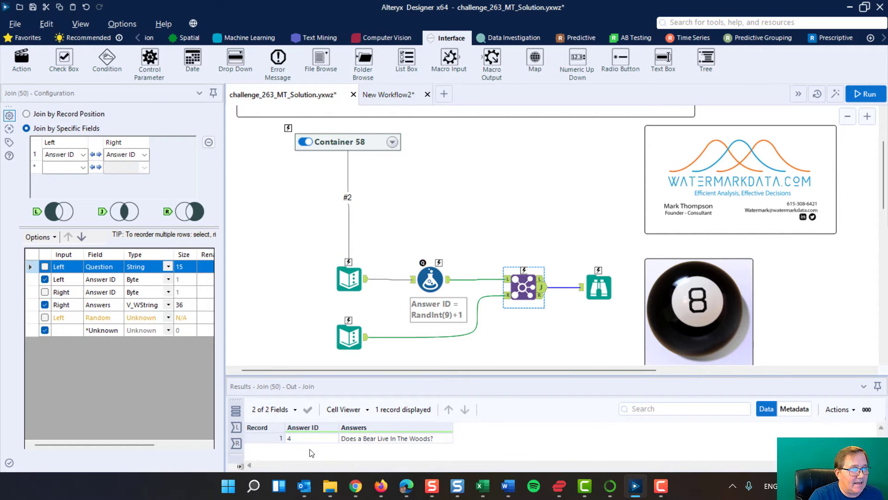
{"action": "left_click", "coordinate": [345, 332]}
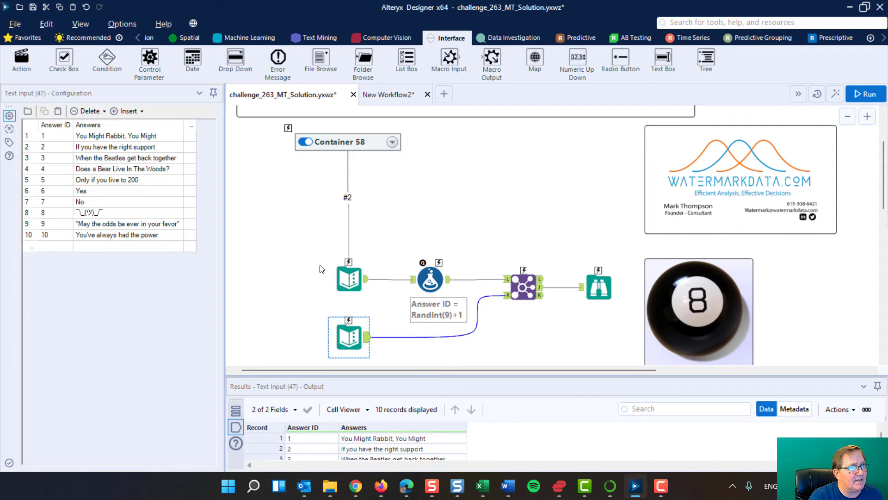
{"action": "left_click", "coordinate": [430, 281]}
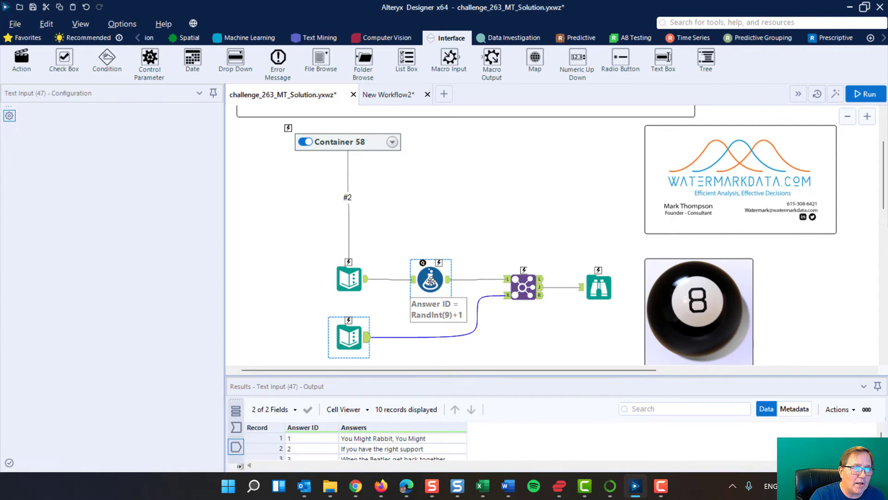
{"action": "left_click", "coordinate": [347, 333]}
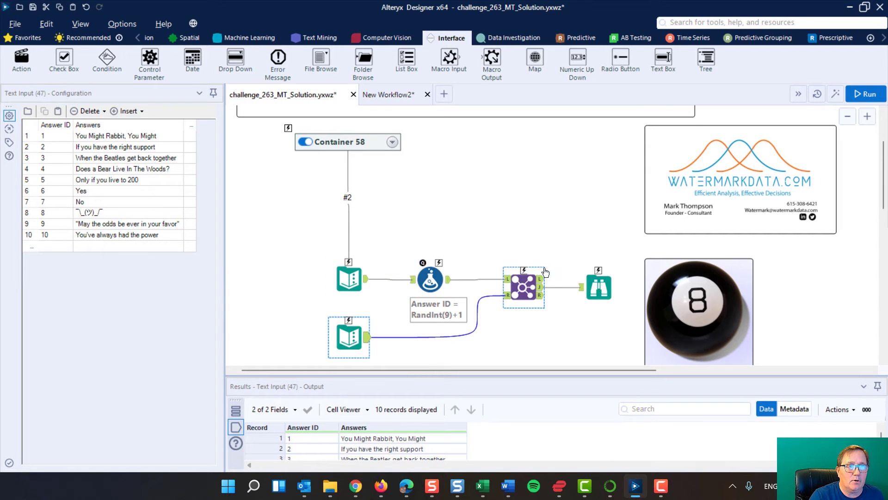
{"action": "left_click", "coordinate": [528, 284]}
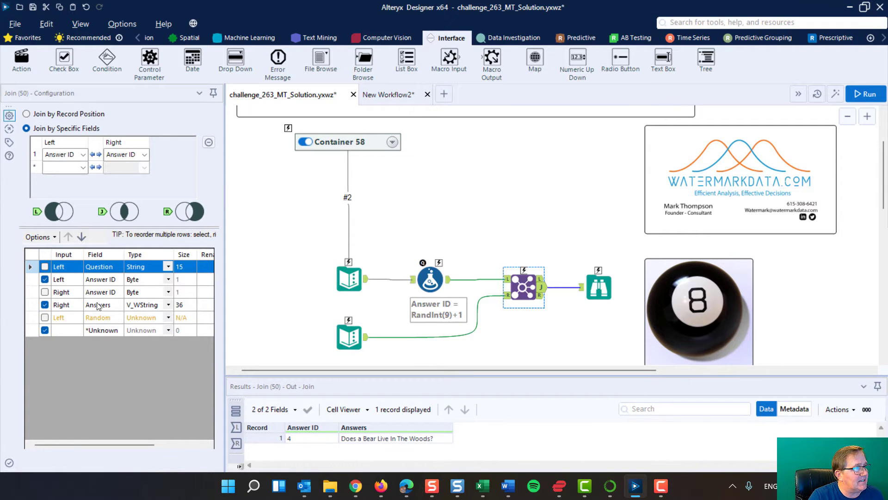
{"action": "left_click", "coordinate": [609, 284]}
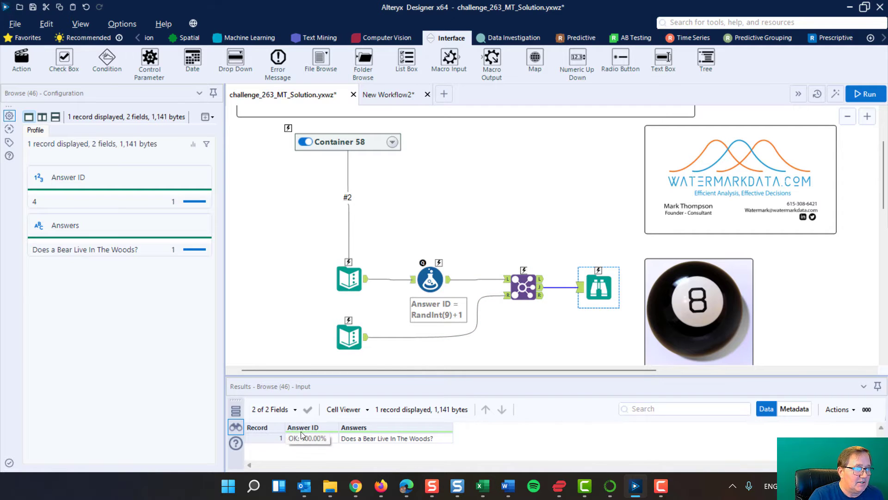
Run the workflow repeatedly with the Browse tool selected to compare the randomly chosen answers.
{"action": "left_click", "coordinate": [867, 95]}
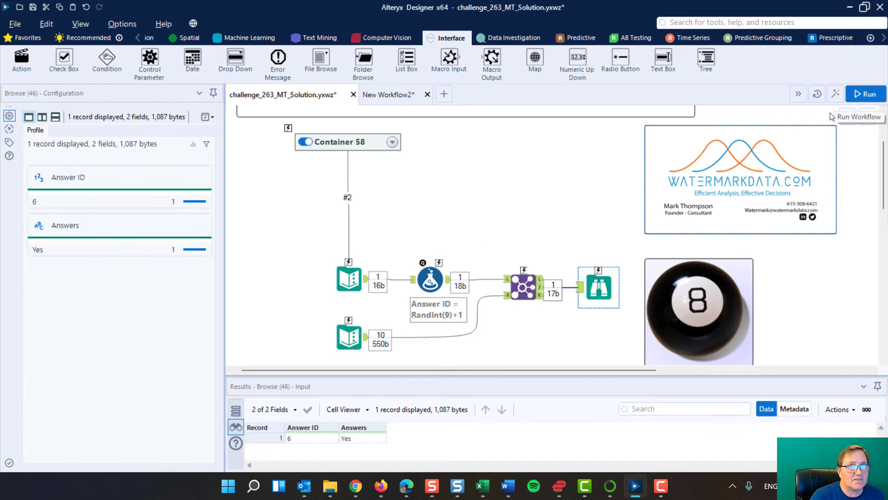
{"action": "left_click", "coordinate": [867, 94]}
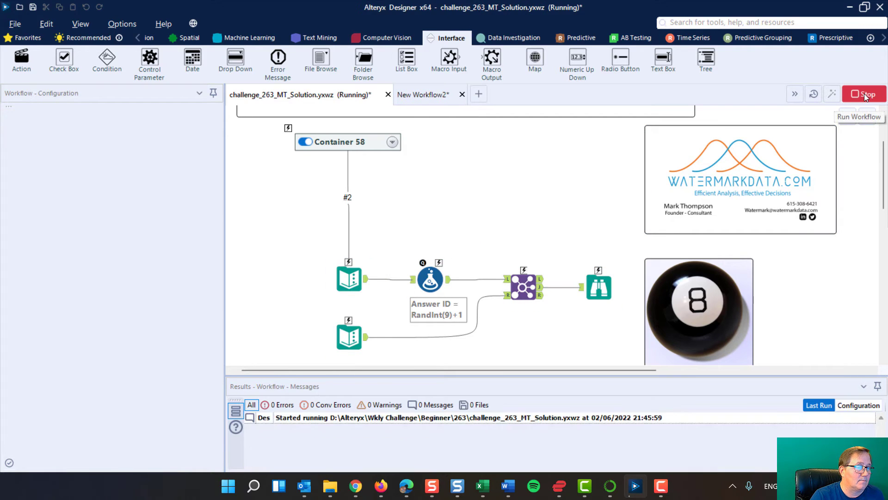
{"action": "left_click", "coordinate": [867, 95]}
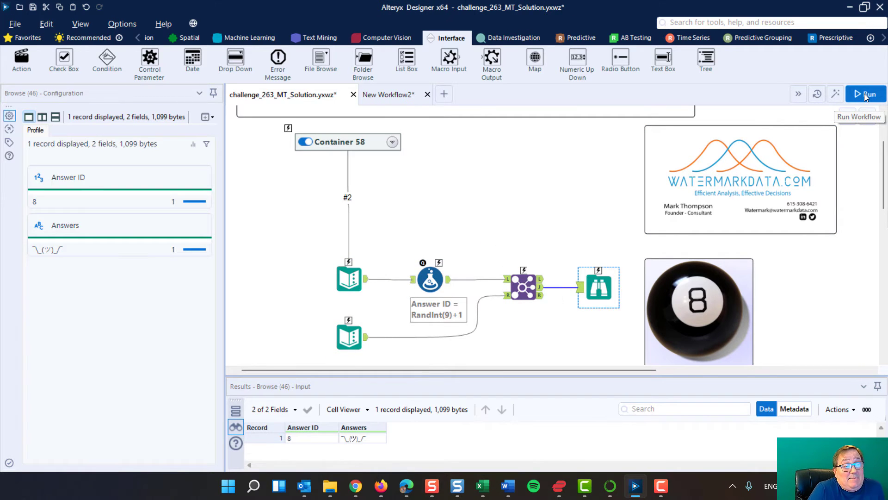
{"action": "left_click", "coordinate": [865, 95]}
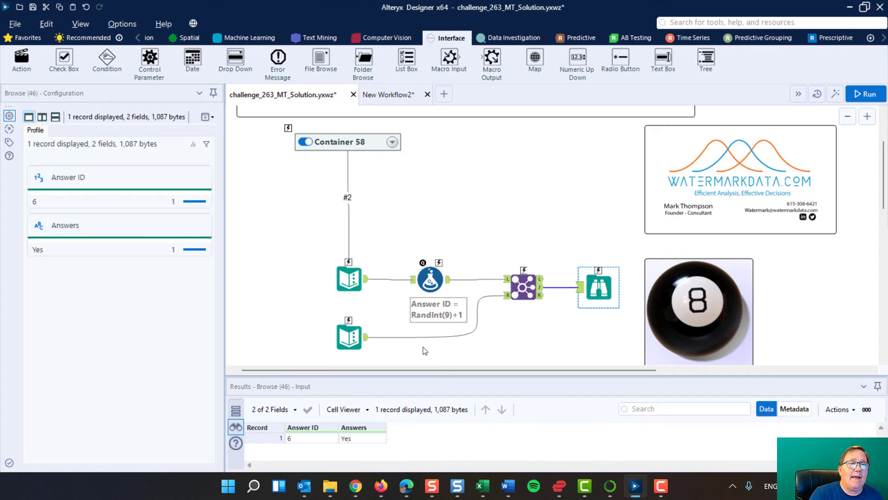
Expand Container 58 and move its Text Box and Update Cell Action tools out onto the canvas above the question's Text Input.
{"action": "left_click_drag", "start_coordinate": [270, 232], "coordinate": [609, 338]}
{"action": "scroll", "coordinate": [573, 343], "scroll_direction": "up", "scroll_amount": 3}
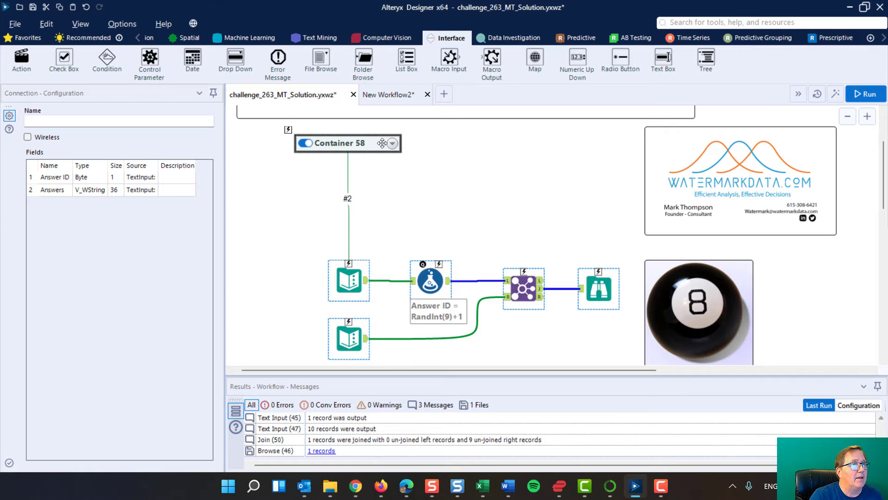
{"action": "left_click", "coordinate": [392, 145]}
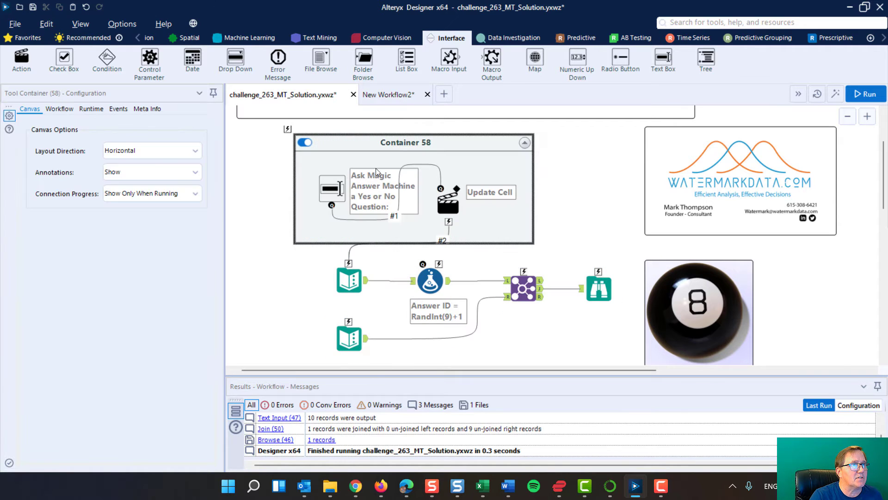
{"action": "mouse_move", "coordinate": [332, 193]}
{"action": "left_mouse_down"}
{"action": "mouse_move", "coordinate": [265, 178]}
{"action": "mouse_move", "coordinate": [266, 167]}
{"action": "left_mouse_up"}
{"action": "left_click_drag", "start_coordinate": [447, 202], "coordinate": [314, 223]}
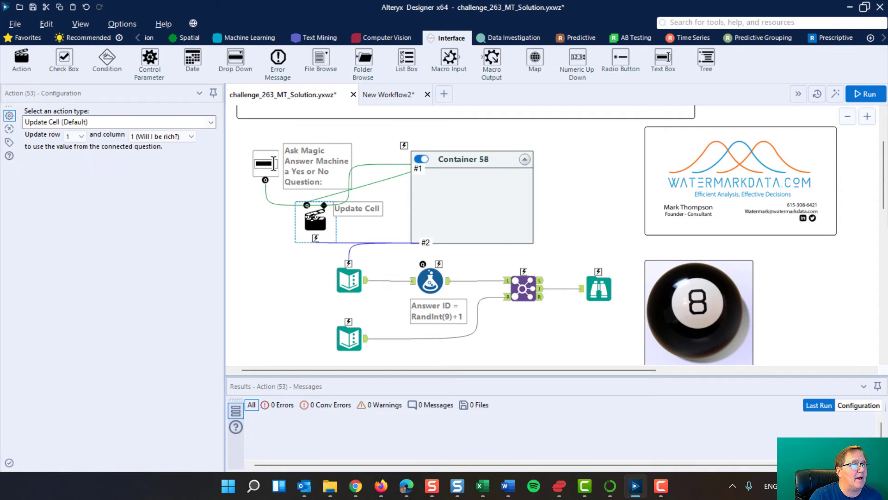
Disable the emptied Container 58 and move it away from the workflow tools, over toward the logo image.
{"action": "left_click", "coordinate": [422, 159]}
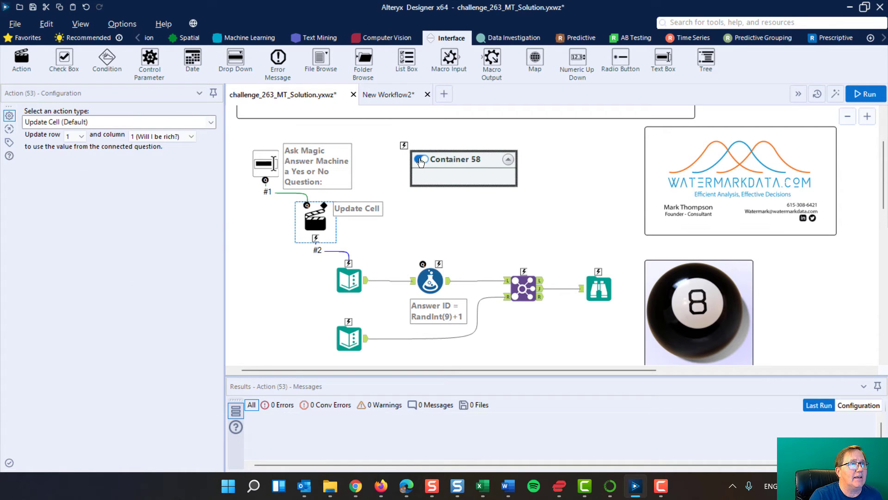
{"action": "left_click_drag", "start_coordinate": [432, 157], "coordinate": [739, 179]}
{"action": "scroll", "coordinate": [515, 242], "scroll_direction": "down", "scroll_amount": 3}
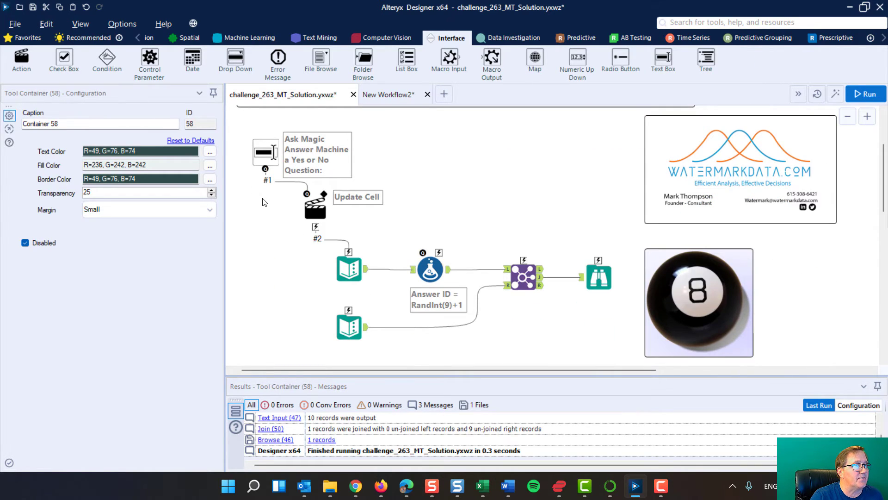
{"action": "left_click", "coordinate": [333, 259]}
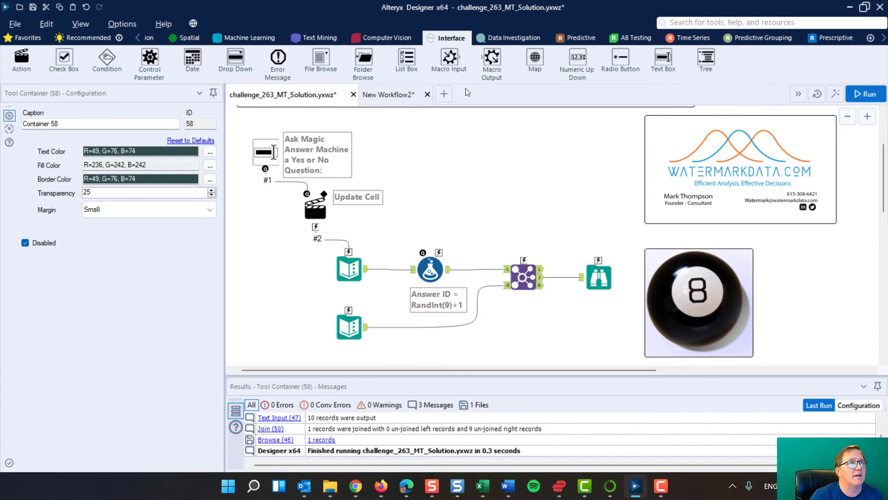
Create a new workflow, show its workflow type settings, and place a Text Box interface tool on the canvas.
{"action": "left_click", "coordinate": [444, 95]}
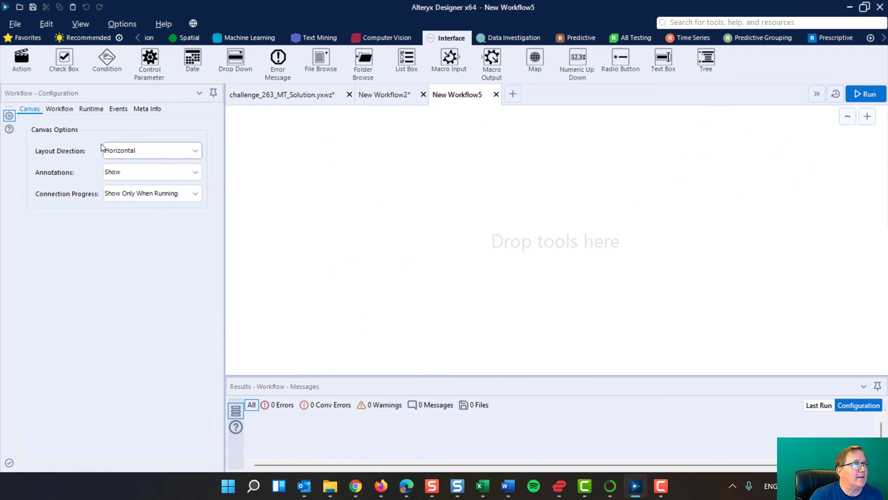
{"action": "left_click", "coordinate": [59, 109]}
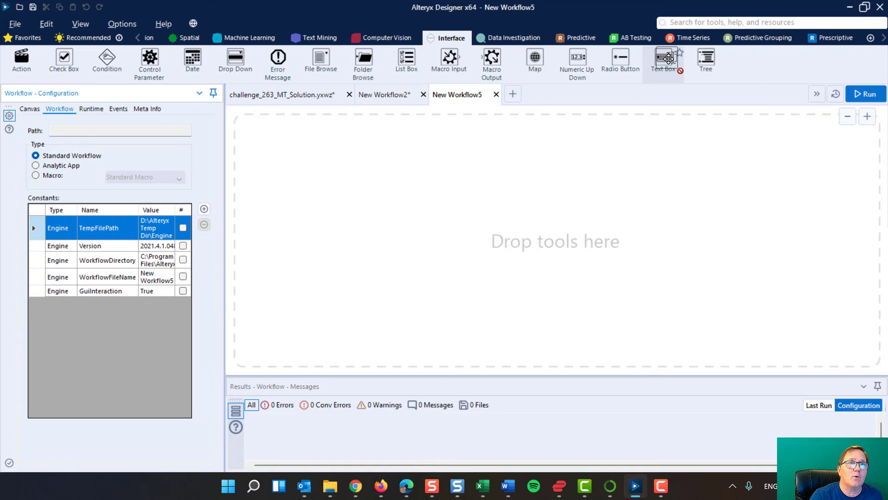
{"action": "left_click_drag", "start_coordinate": [668, 57], "coordinate": [409, 197]}
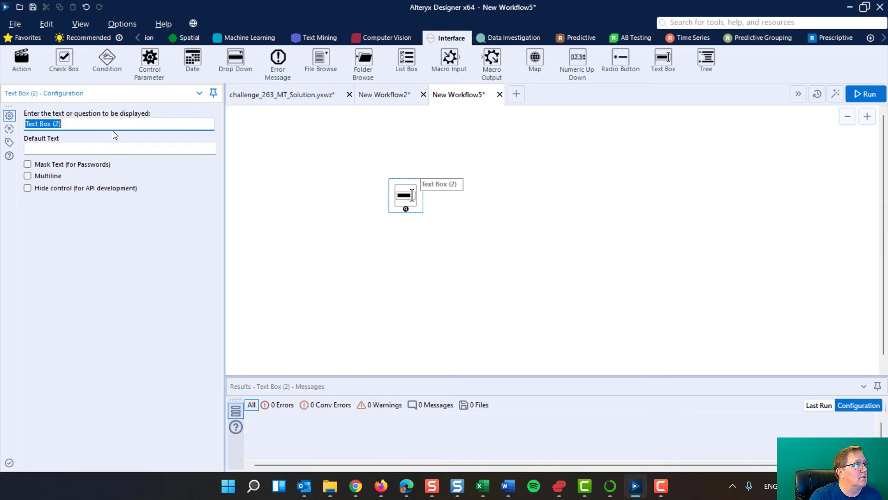
Check the new workflow's type settings with the Text Box on its canvas, and return to the challenge_263_MT_Solution workflow.
{"action": "left_click", "coordinate": [309, 200]}
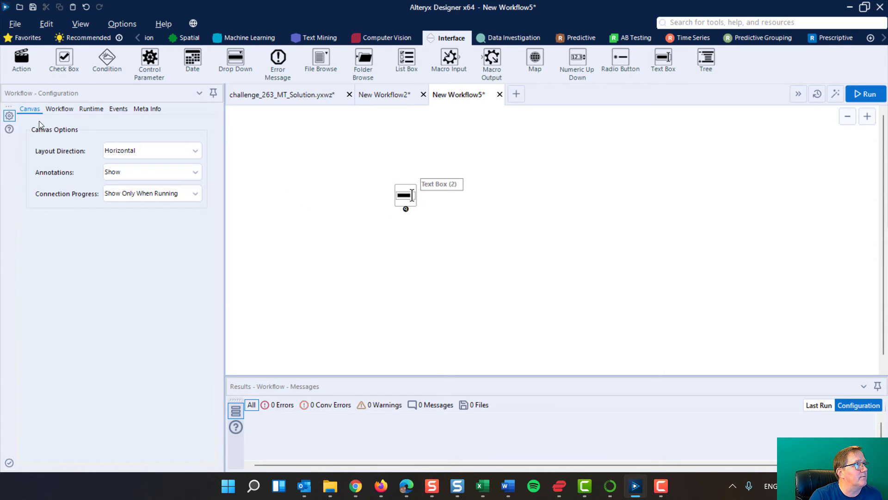
{"action": "left_click", "coordinate": [59, 107]}
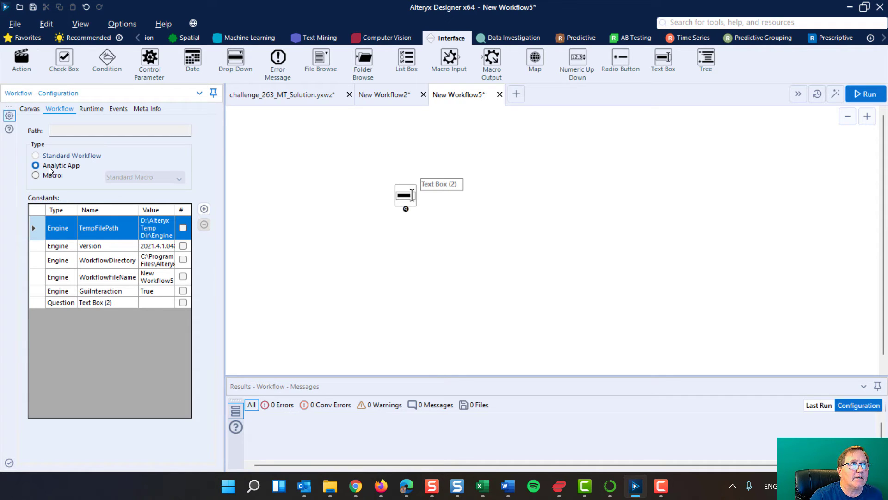
{"action": "left_click", "coordinate": [295, 94]}
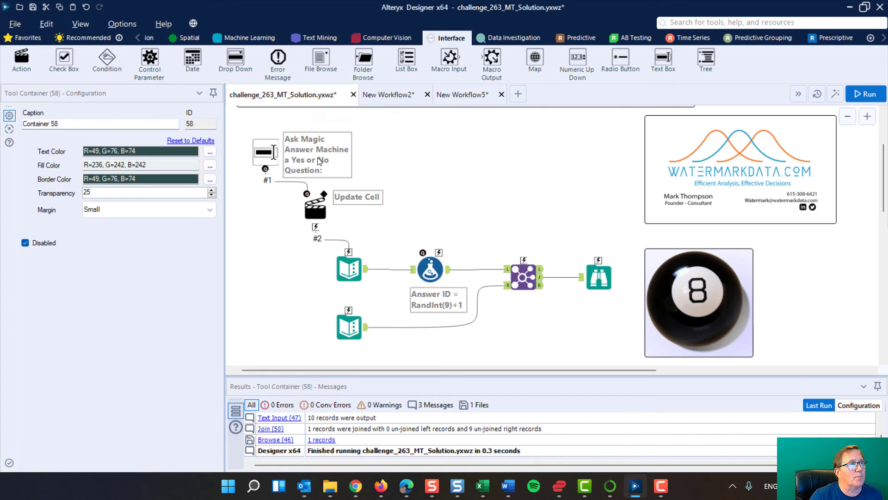
Review the settings of the question Text Box, the Update Cell action and the question Text Input it feeds.
{"action": "left_click", "coordinate": [250, 158]}
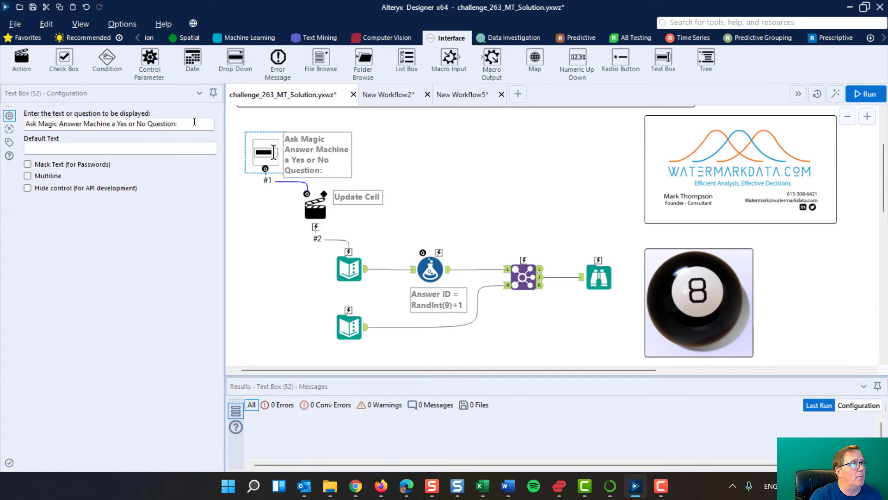
{"action": "left_click", "coordinate": [30, 124]}
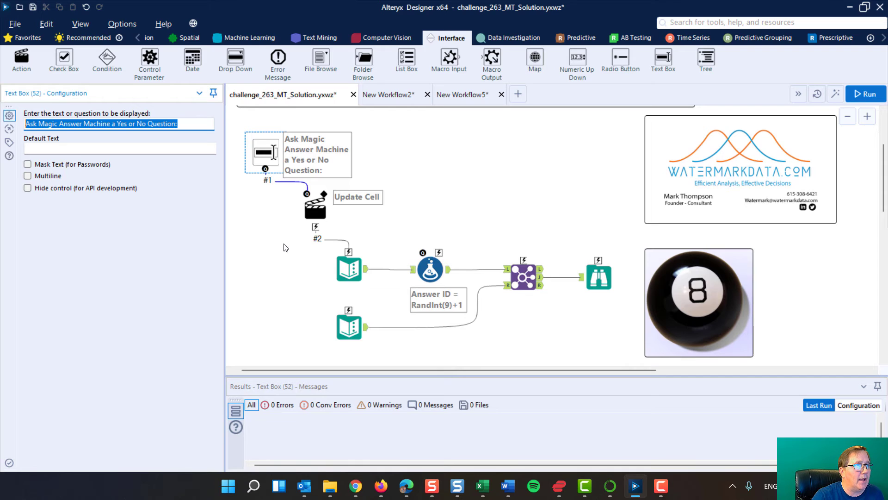
{"action": "left_click", "coordinate": [319, 211]}
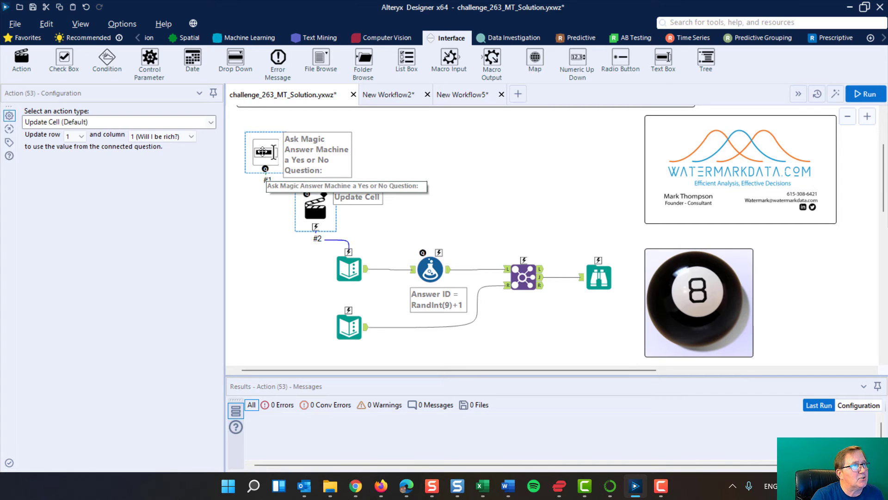
{"action": "left_click", "coordinate": [266, 172]}
{"action": "left_click", "coordinate": [350, 272]}
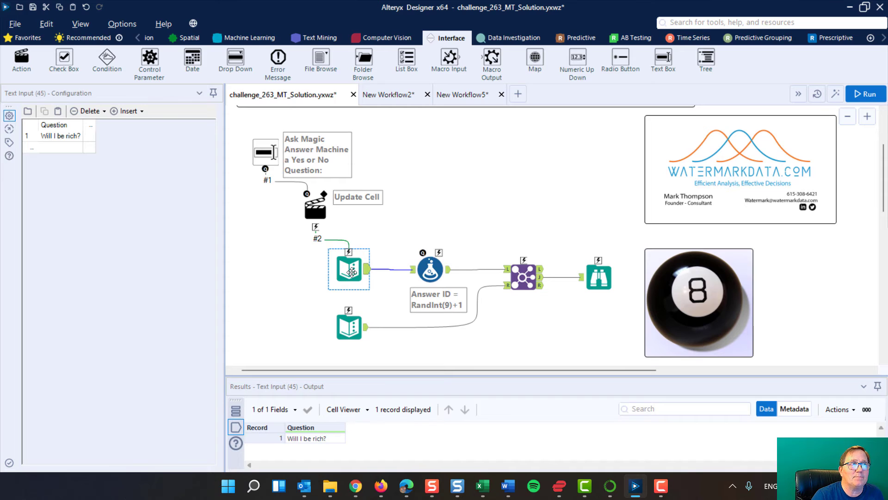
{"action": "left_click", "coordinate": [315, 209]}
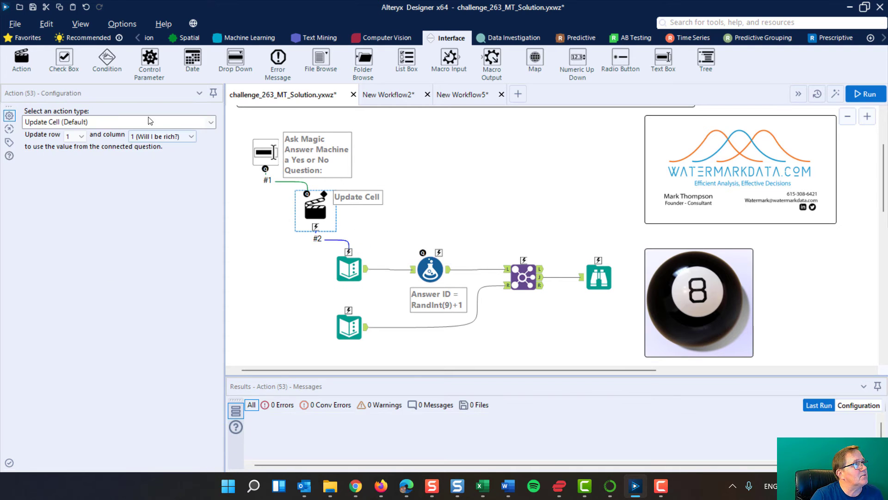
Place another Action tool on the empty canvas above the Join tool and delete it.
{"action": "left_click", "coordinate": [26, 58]}
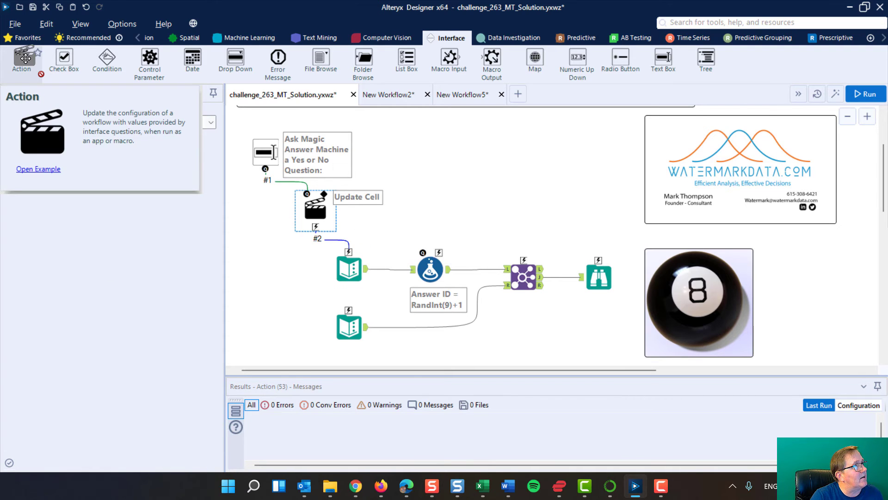
{"action": "left_click_drag", "start_coordinate": [26, 59], "coordinate": [489, 153]}
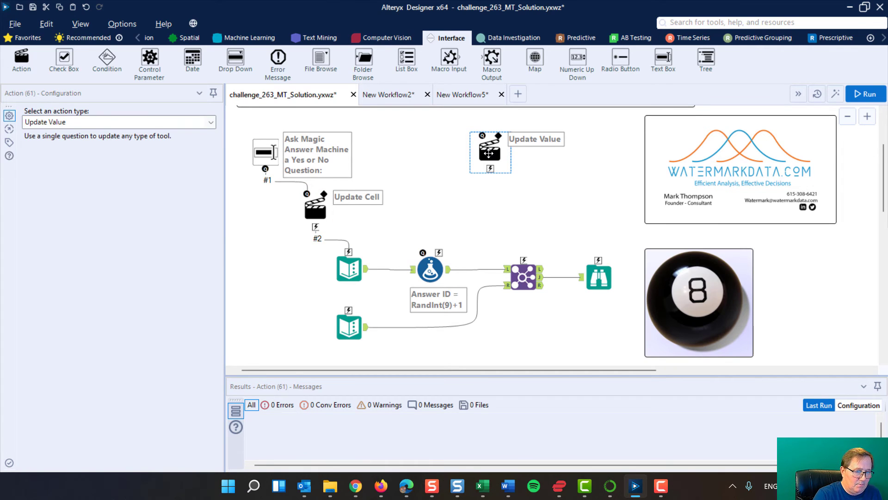
{"action": "key", "text": "Delete"}
Trace how the Text Box prompt passes through the Update Cell action into the Question cell of the Text Input.
{"action": "left_click", "coordinate": [263, 150]}
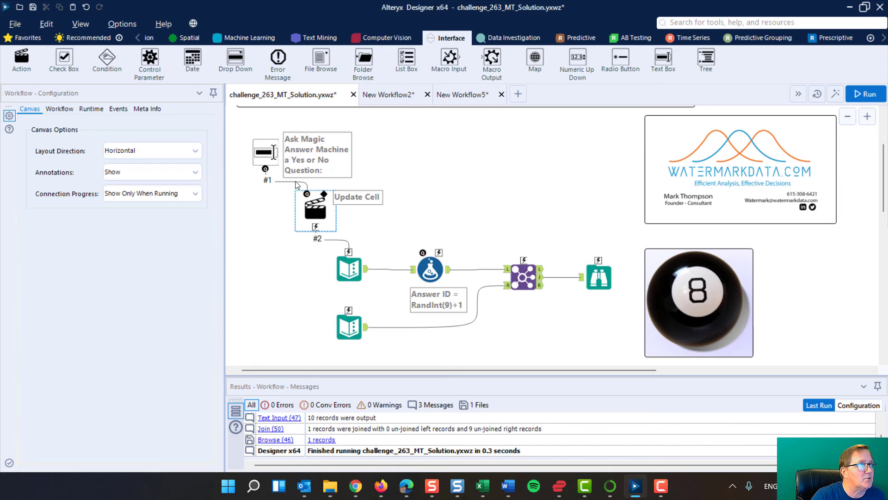
{"action": "left_click", "coordinate": [316, 207]}
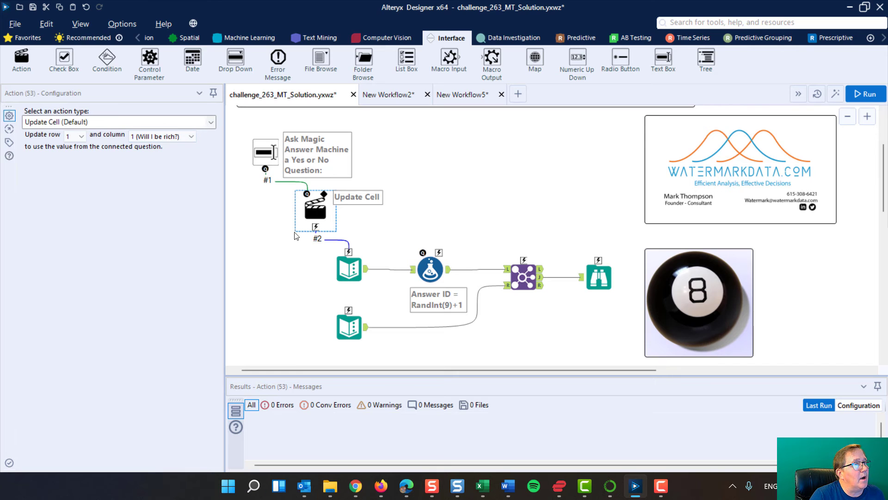
{"action": "left_click", "coordinate": [349, 270]}
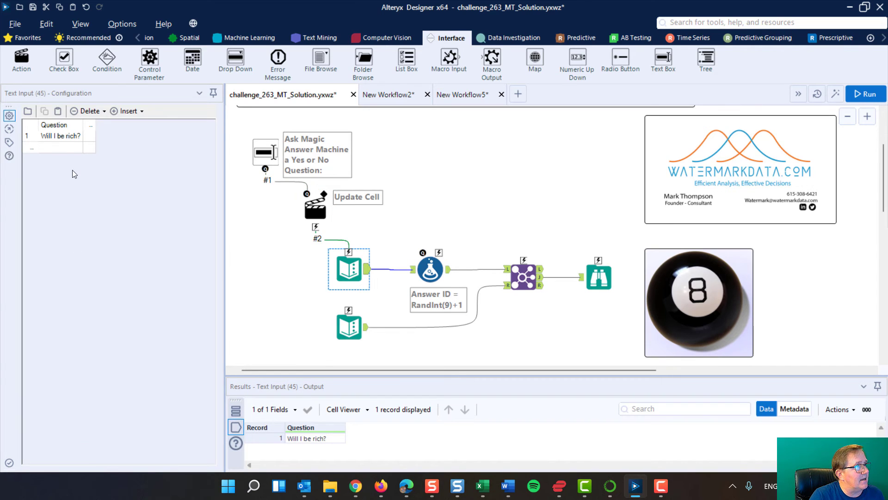
{"action": "left_click", "coordinate": [57, 138]}
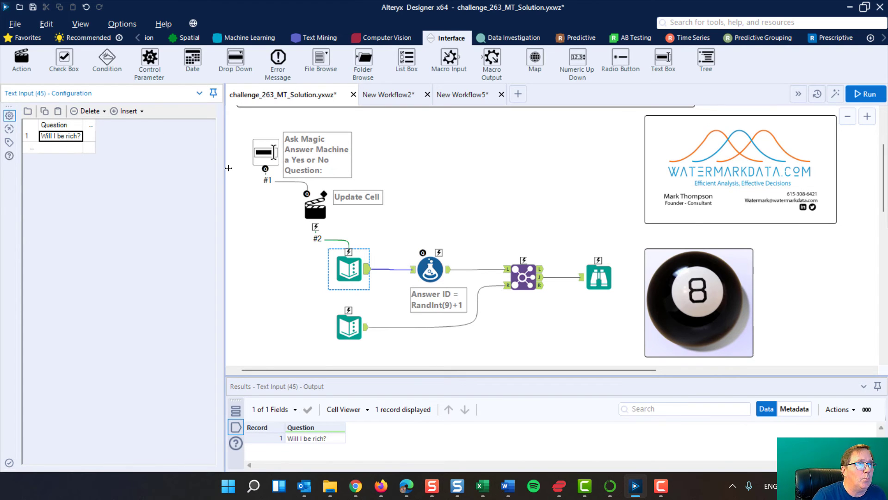
{"action": "left_click", "coordinate": [322, 214]}
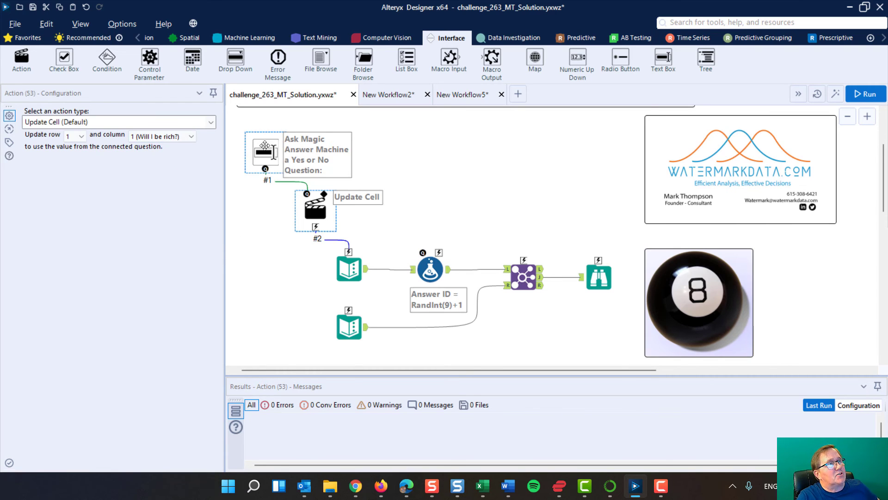
{"action": "left_click", "coordinate": [264, 145]}
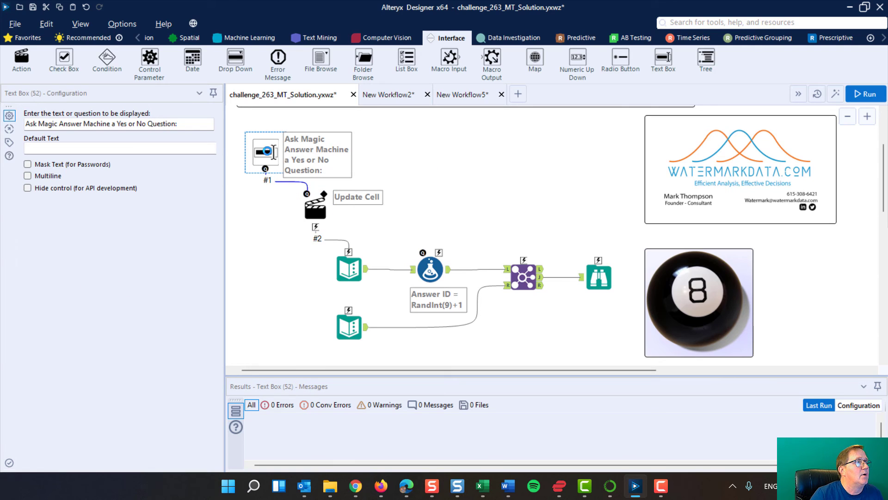
{"action": "triple_click", "coordinate": [198, 123]}
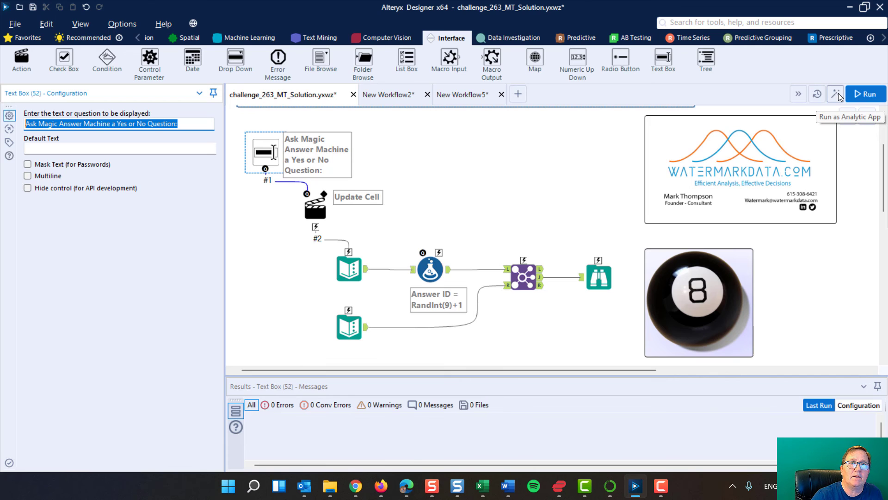
Run the workflow as an analytic app with the question "can I live to 150" and dismiss the app results.
{"action": "left_click", "coordinate": [838, 94]}
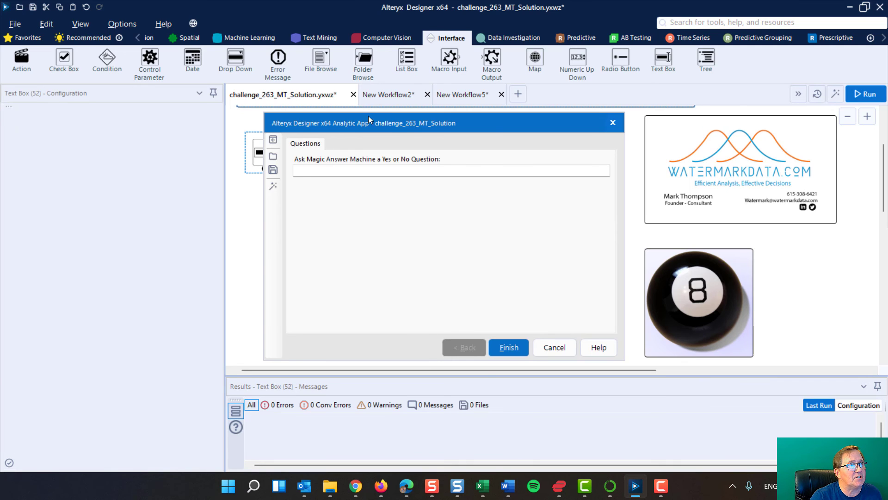
{"action": "left_click_drag", "start_coordinate": [371, 124], "coordinate": [470, 125]}
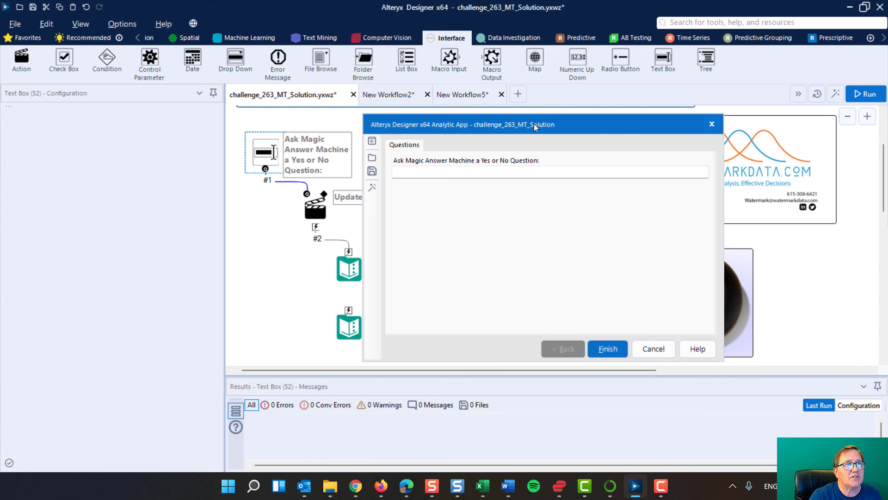
{"action": "left_click_drag", "start_coordinate": [534, 124], "coordinate": [451, 124]}
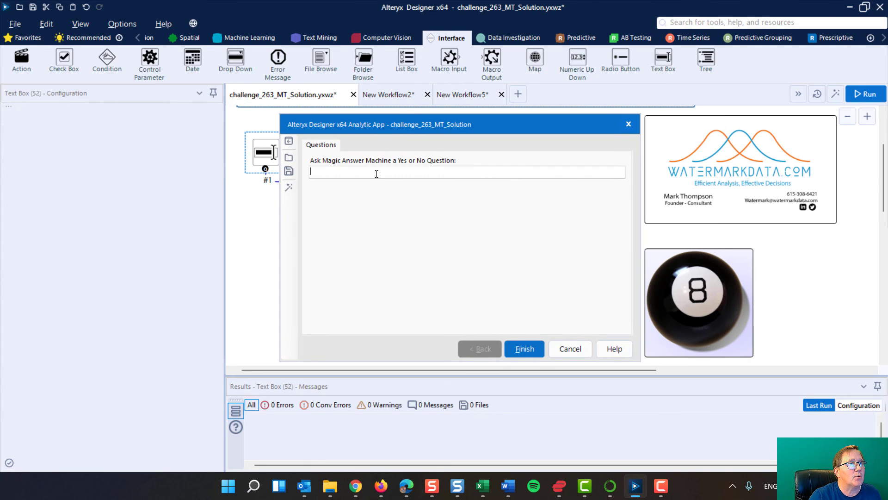
{"action": "left_click", "coordinate": [377, 174]}
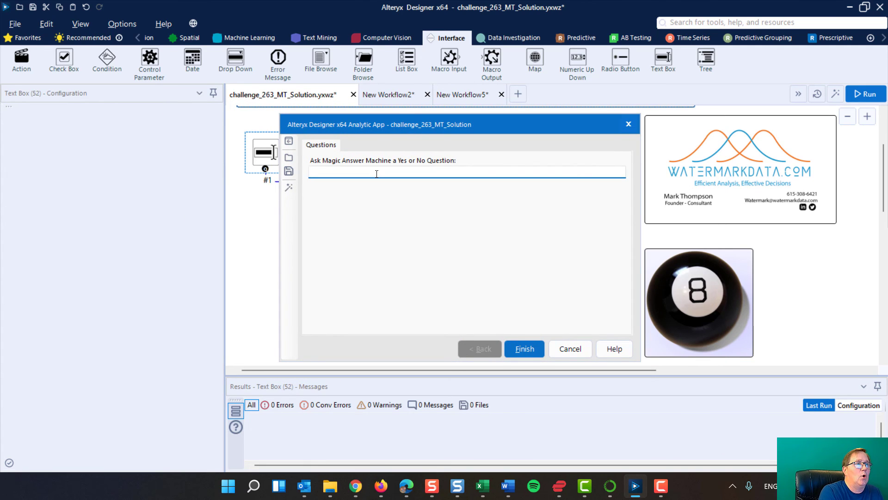
{"action": "type", "text": "can "}
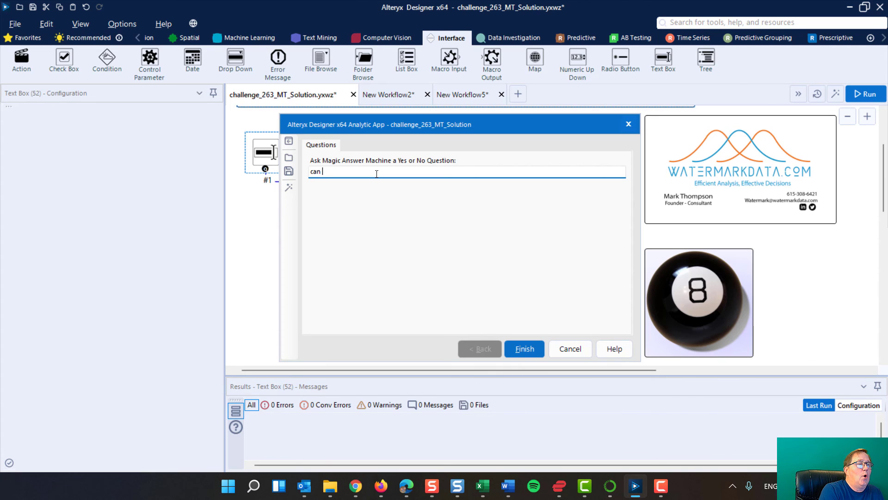
{"action": "type", "text": "I live to "}
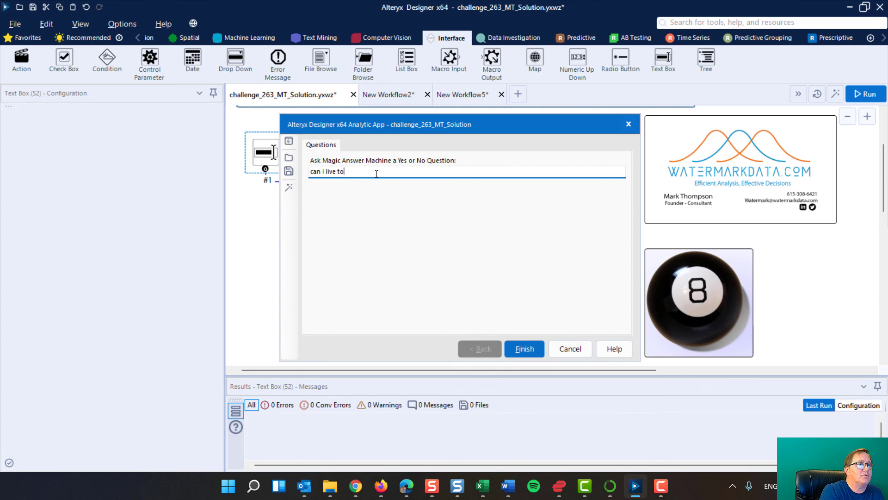
{"action": "type", "text": "150"}
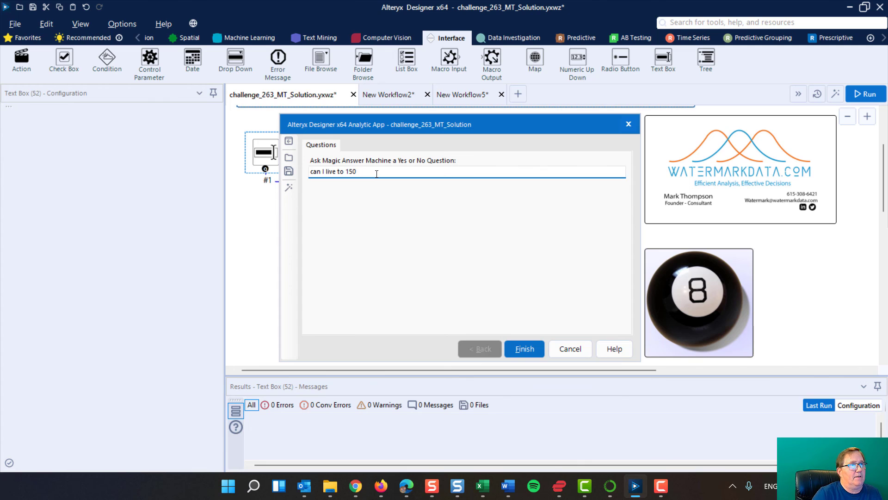
{"action": "left_click", "coordinate": [529, 349]}
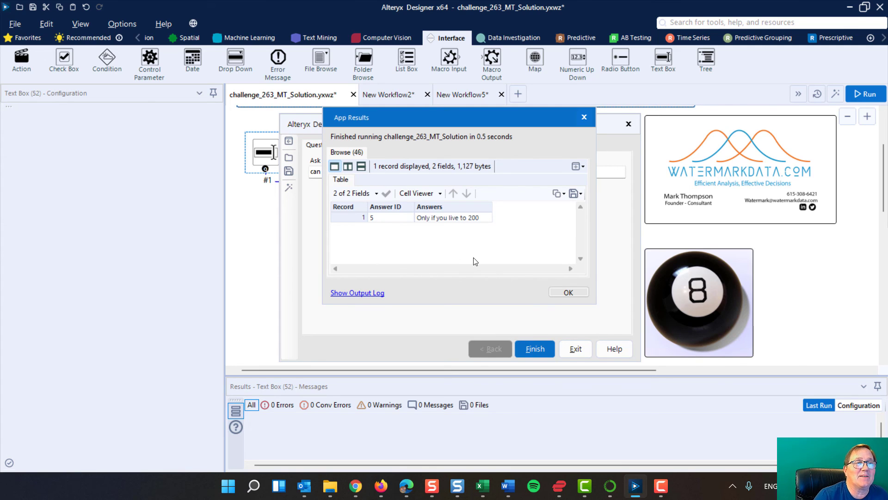
{"action": "left_click", "coordinate": [571, 292]}
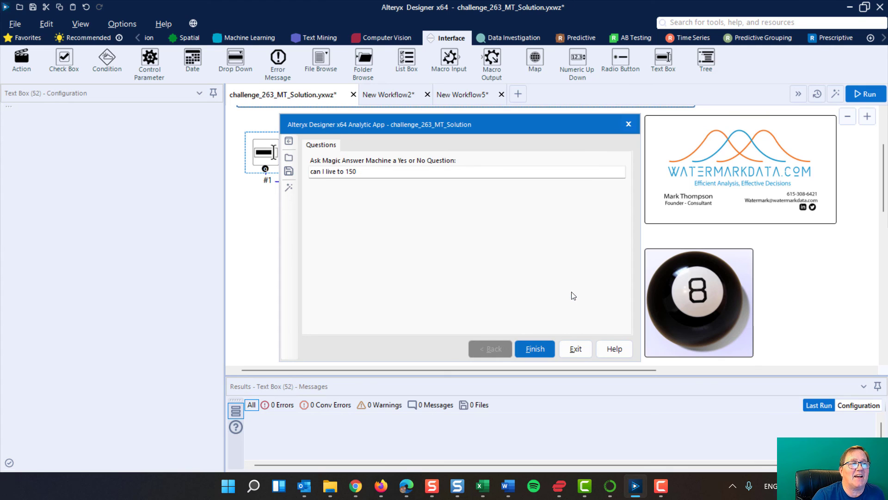
Run the analytic app again with the same question, and close the results and the app window.
{"action": "left_click", "coordinate": [539, 348]}
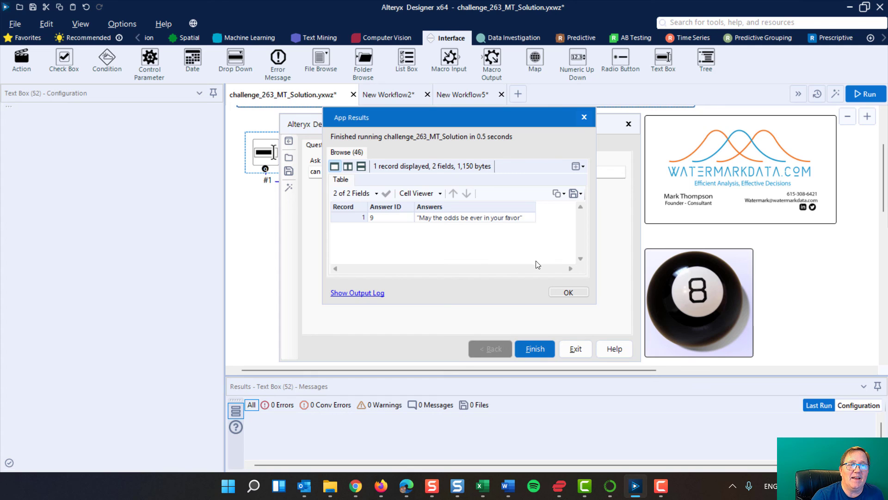
{"action": "left_click", "coordinate": [560, 290]}
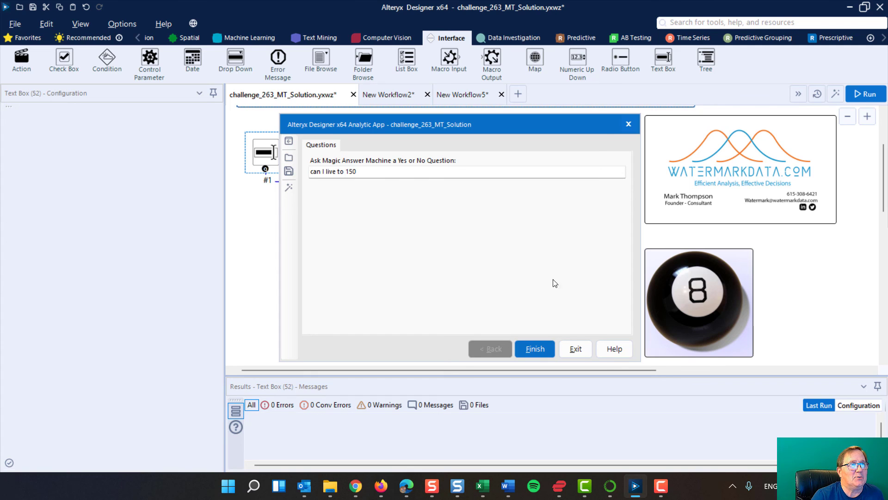
{"action": "left_click", "coordinate": [629, 124]}
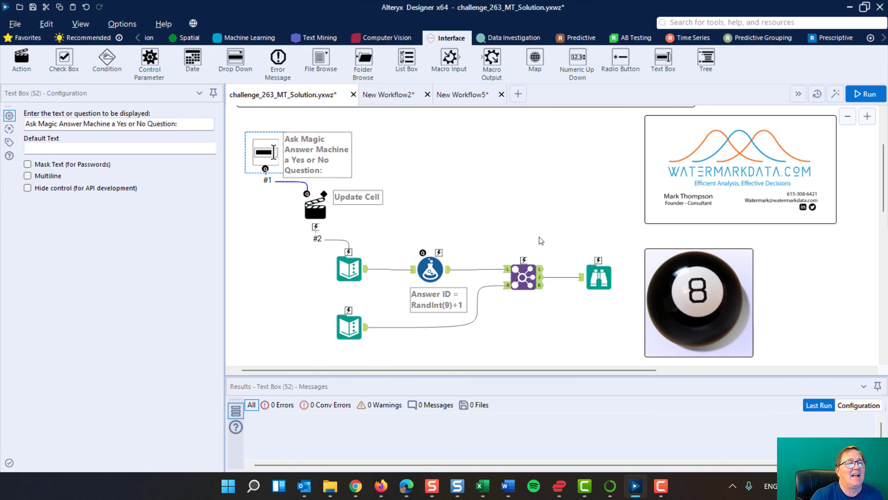